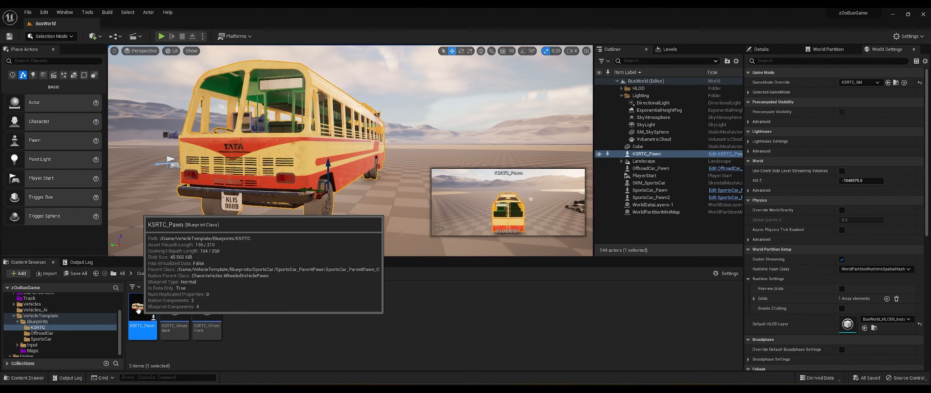
Step: Open the KSRTC_Pawn blueprint in the full Blueprint editor and select its Vehicle Movement Component in the 3D view
{"action": "double_click", "coordinate": [138, 309]}
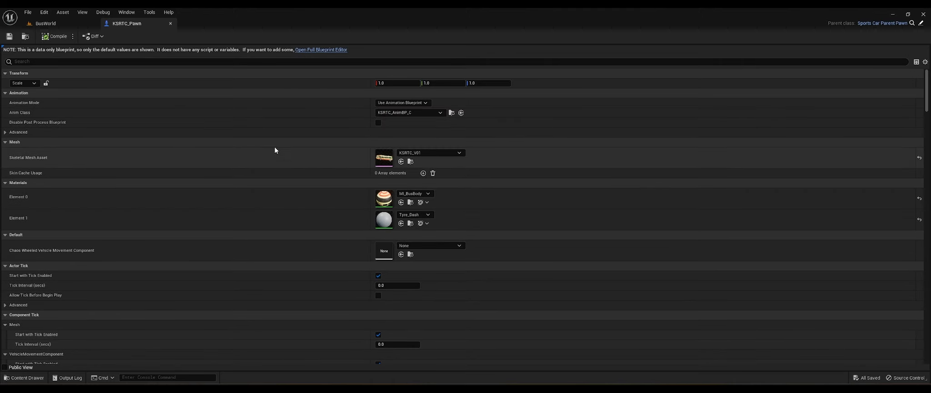
{"action": "left_click", "coordinate": [330, 50]}
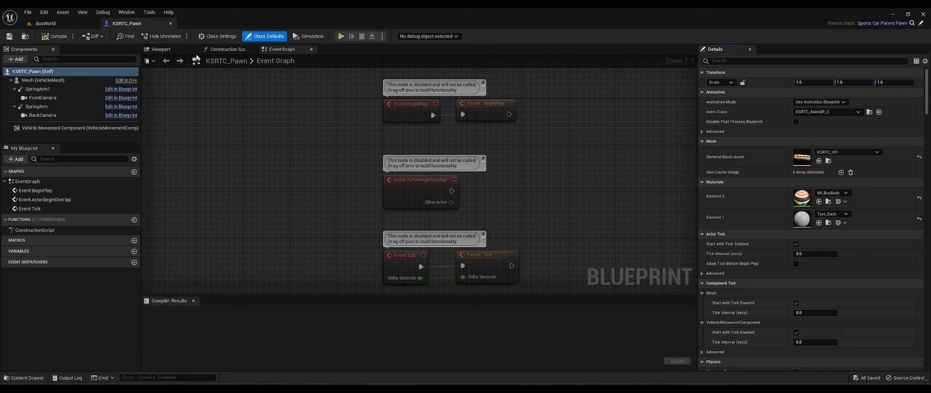
{"action": "left_click", "coordinate": [195, 54]}
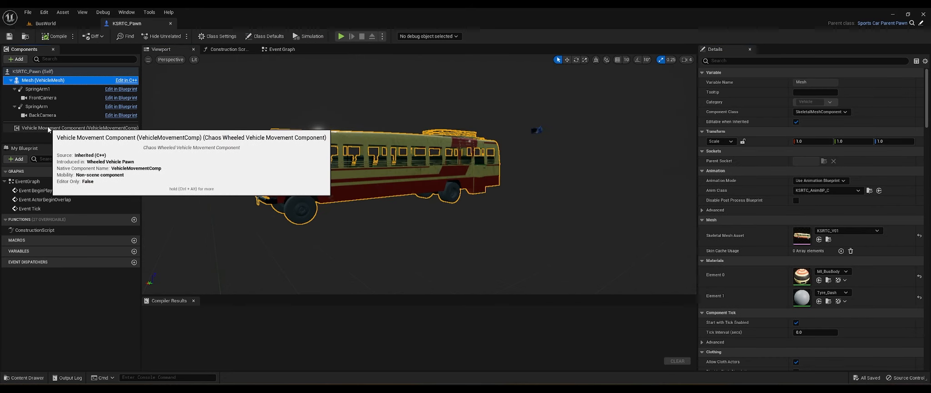
{"action": "left_click", "coordinate": [49, 128]}
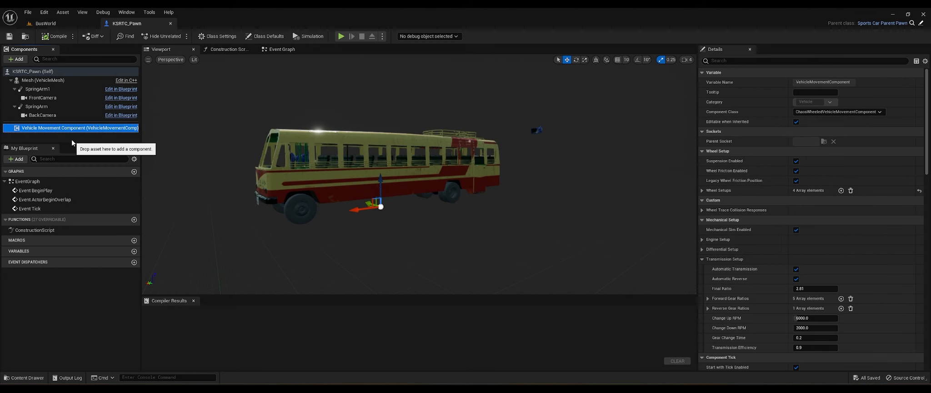
Step: Check the pawn's Event Graph and return to the bus's 3D view
{"action": "left_click", "coordinate": [70, 143]}
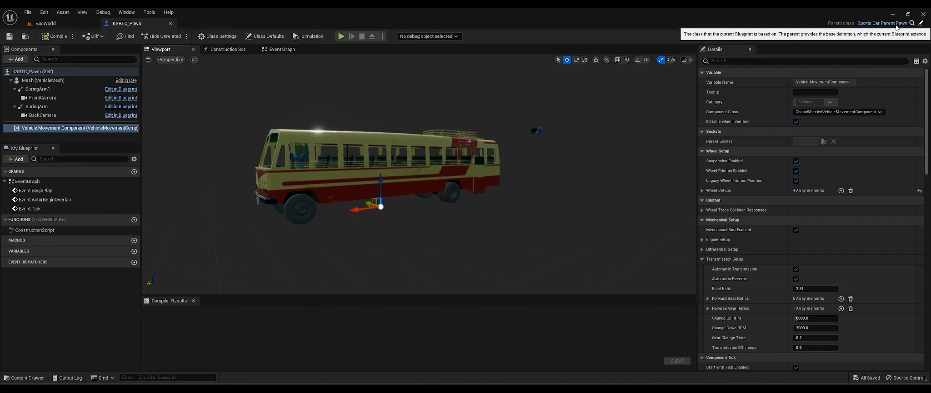
{"action": "left_click", "coordinate": [282, 50]}
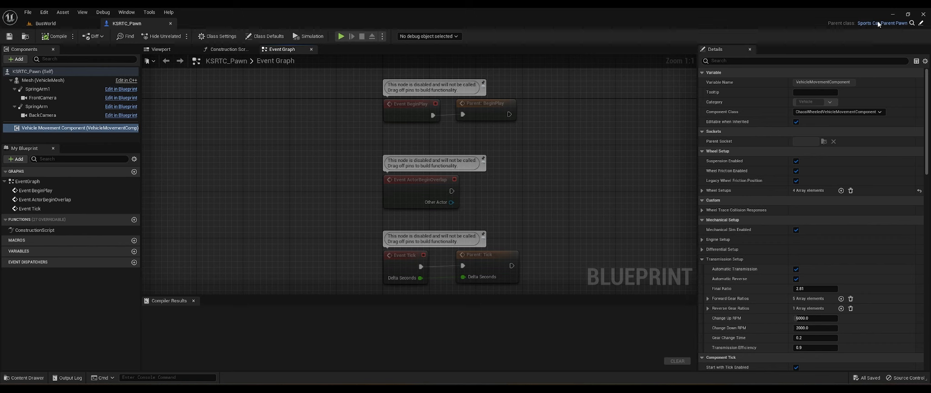
{"action": "left_click", "coordinate": [161, 49]}
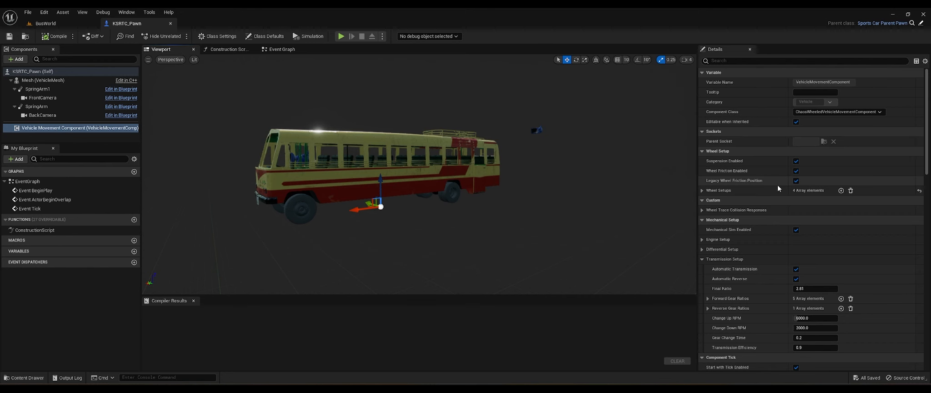
Step: Expand the first wheel setup entry, locate its wheel class asset and open the KSRTC_WheelFront blueprint
{"action": "scroll", "coordinate": [754, 164], "scroll_direction": "down", "scroll_amount": 1}
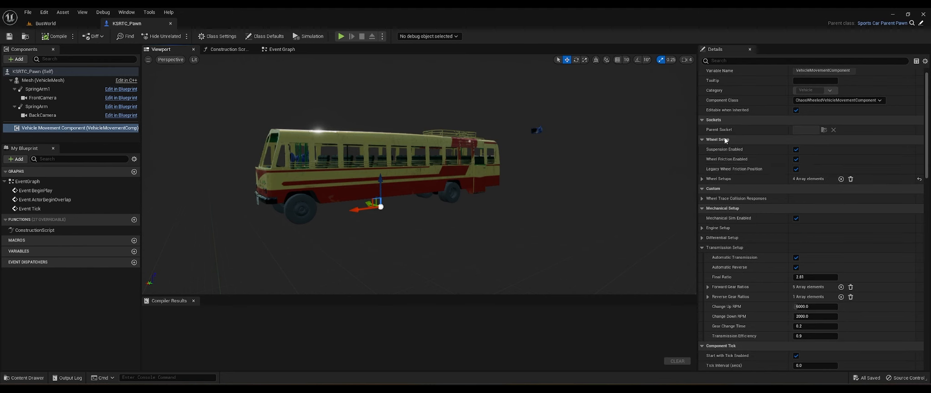
{"action": "left_click", "coordinate": [702, 179]}
{"action": "left_click", "coordinate": [708, 189]}
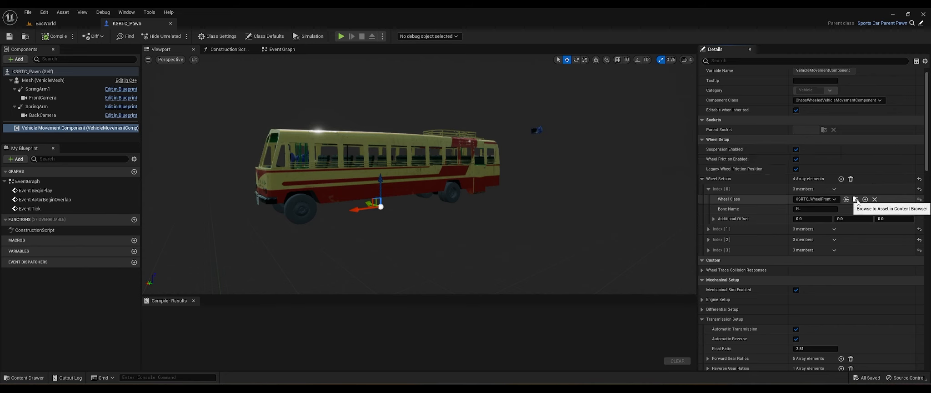
{"action": "left_click", "coordinate": [856, 200]}
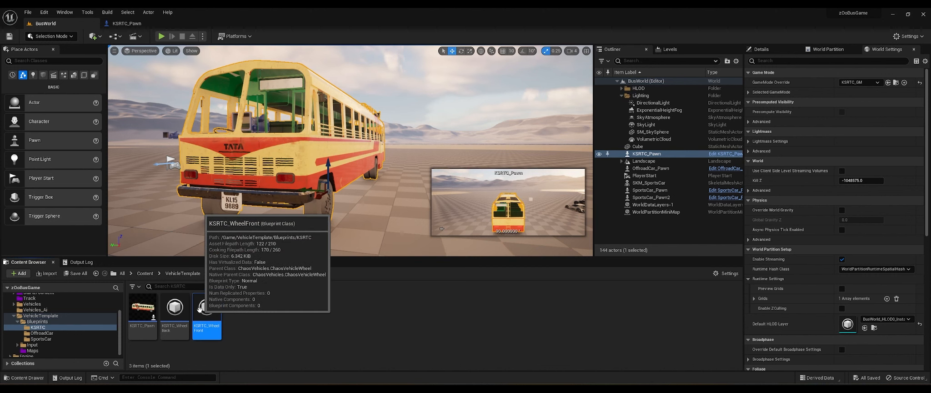
{"action": "double_click", "coordinate": [200, 309]}
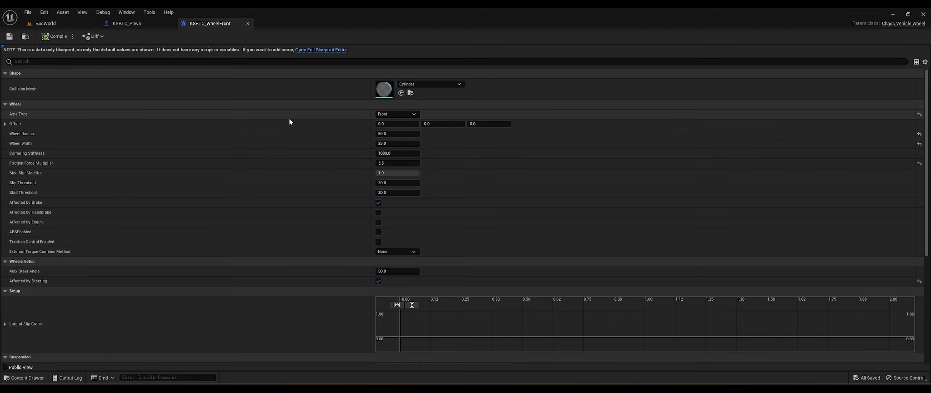
Step: Review the front wheel's steering, suspension and brake settings, and return to the KSRTC_Pawn blueprint
{"action": "scroll", "coordinate": [275, 247], "scroll_direction": "down", "scroll_amount": 5}
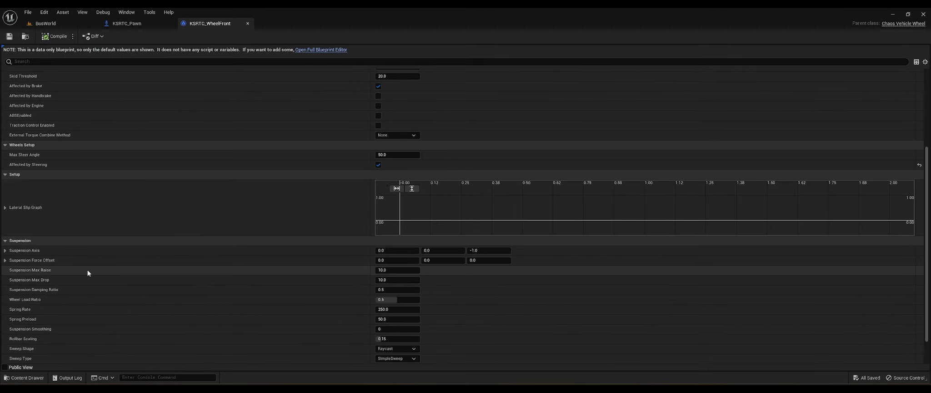
{"action": "scroll", "coordinate": [52, 268], "scroll_direction": "down", "scroll_amount": 2}
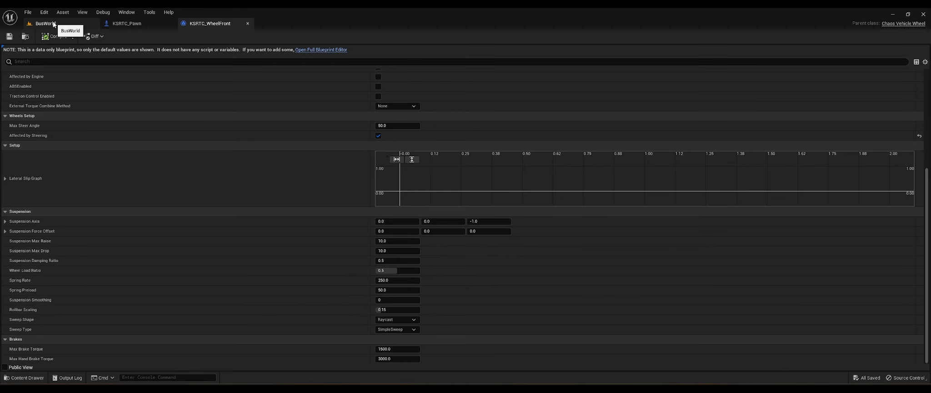
{"action": "left_click", "coordinate": [126, 24]}
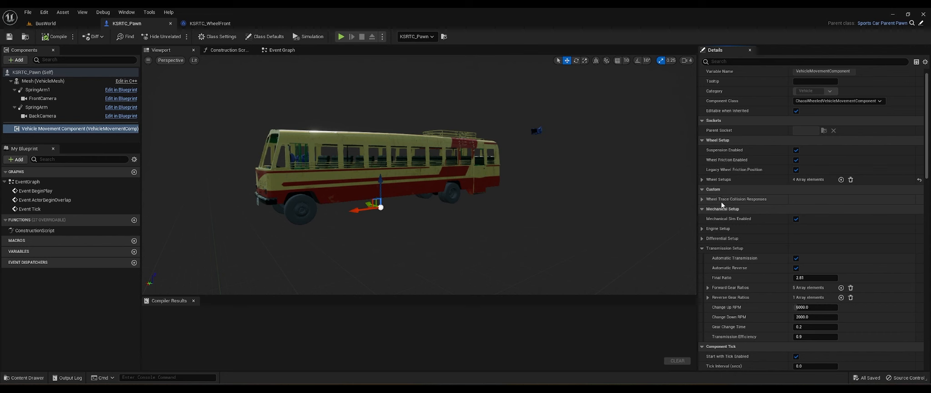
Step: Open the engine setup's external torque curve, SportsCar_TorqueCurve, as a docked tab and select the curve's last key
{"action": "scroll", "coordinate": [725, 201], "scroll_direction": "down", "scroll_amount": 1}
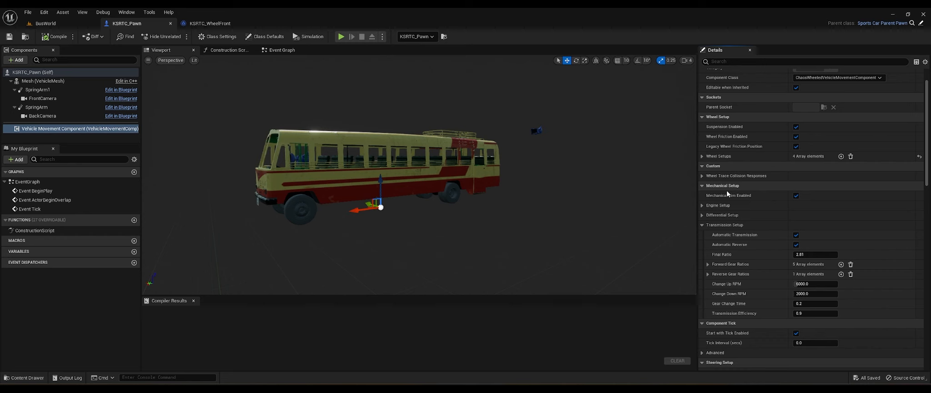
{"action": "left_click", "coordinate": [702, 205]}
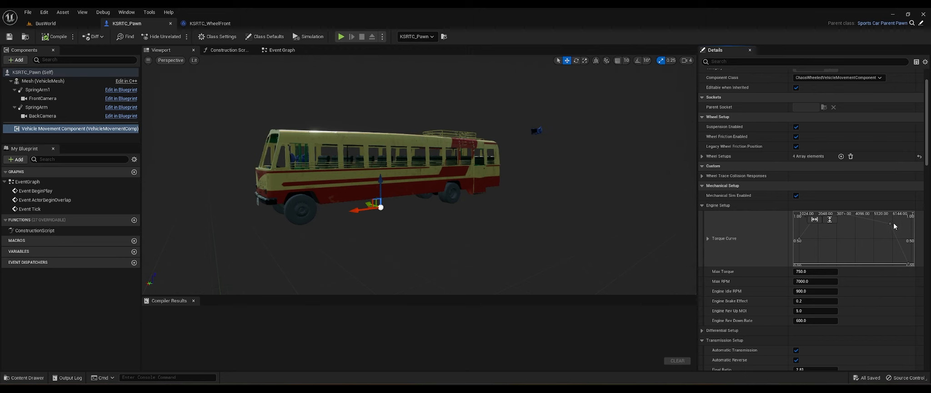
{"action": "left_click", "coordinate": [708, 238]}
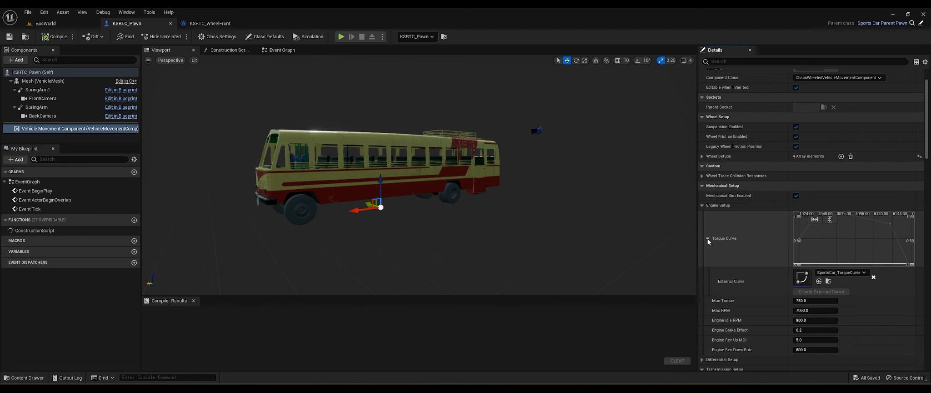
{"action": "left_click", "coordinate": [828, 281]}
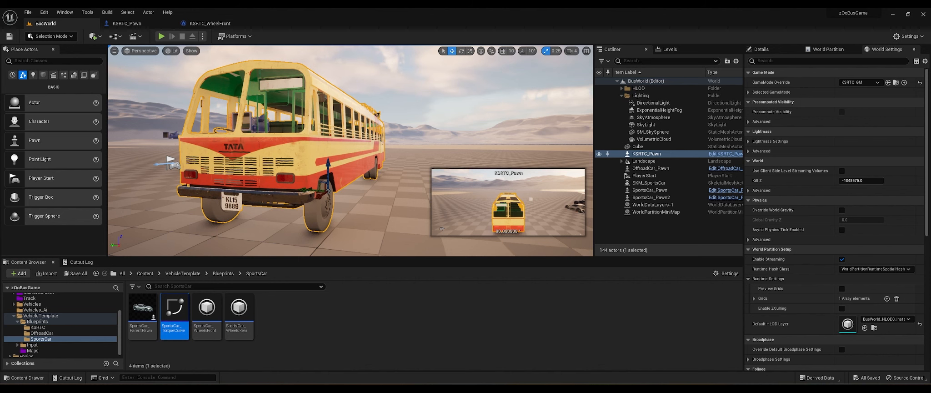
{"action": "left_click_drag", "start_coordinate": [436, 70], "coordinate": [320, 25]}
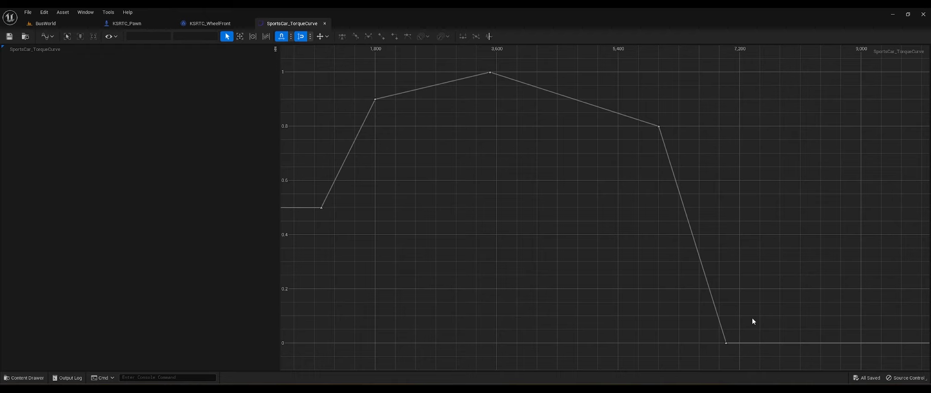
{"action": "left_click_drag", "start_coordinate": [749, 337], "coordinate": [708, 355]}
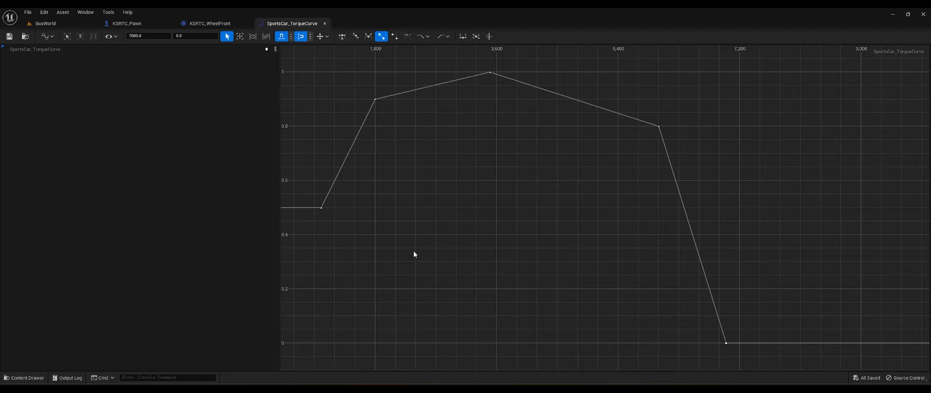
Step: Switch to the web browser, search Google for "rpm value of old tata bus", and return to the torque curve
{"action": "left_click", "coordinate": [442, 390]}
{"action": "left_click", "coordinate": [397, 195]}
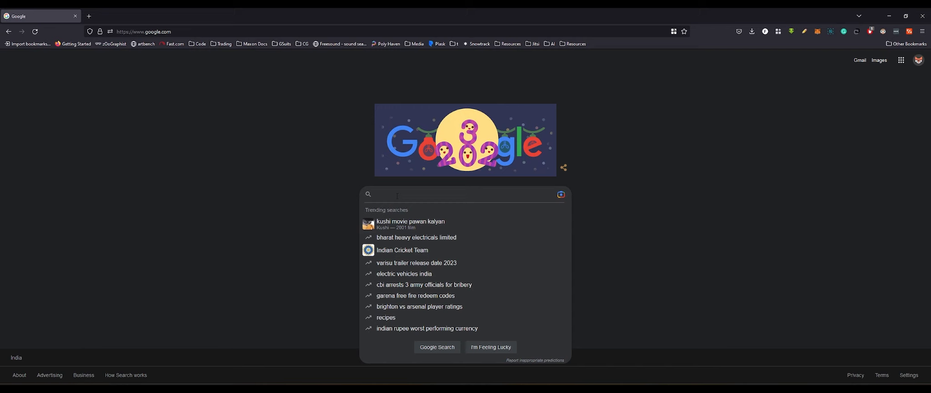
{"action": "type", "text": "rp"}
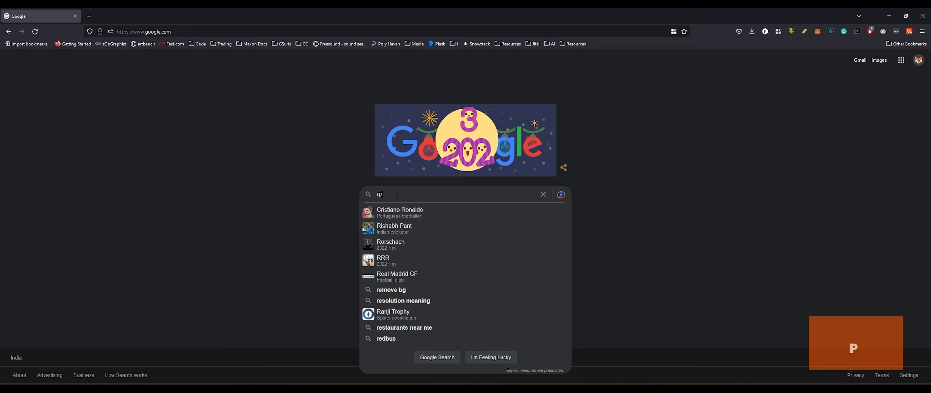
{"action": "type", "text": "m value of "}
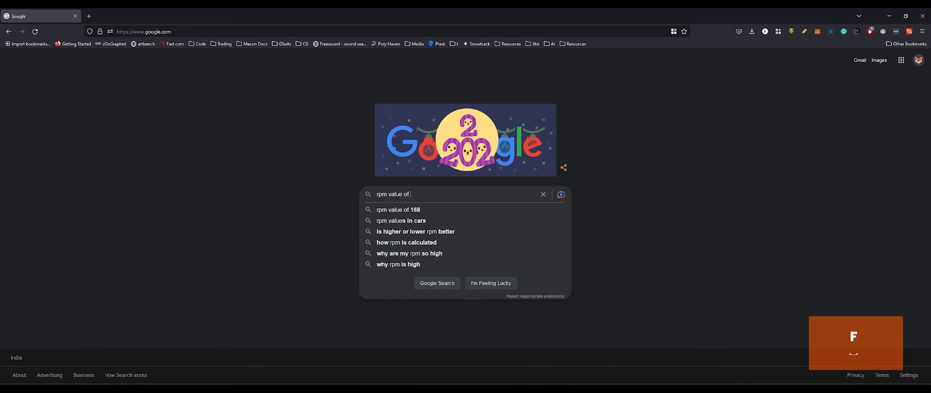
{"action": "type", "text": "old tata bu"}
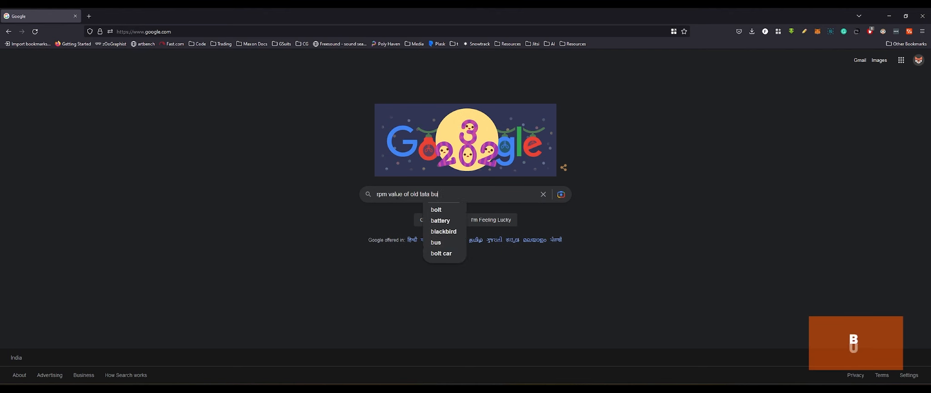
{"action": "type", "text": "s"}
{"action": "key", "text": "Return"}
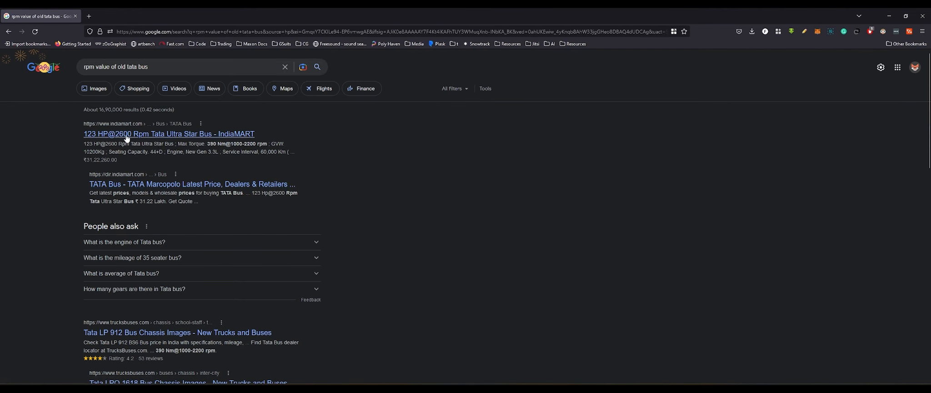
{"action": "left_click", "coordinate": [894, 14]}
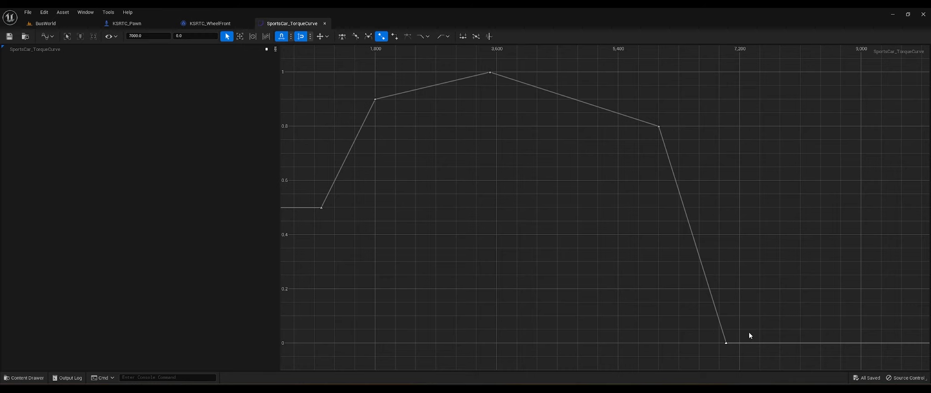
Step: Return to the KSRTC_Pawn blueprint and collapse the Engine Setup settings
{"action": "left_click", "coordinate": [140, 25]}
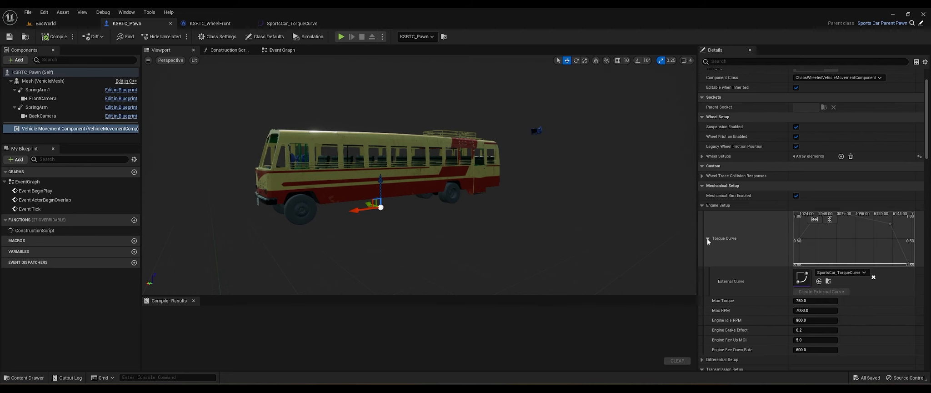
{"action": "left_click", "coordinate": [702, 206]}
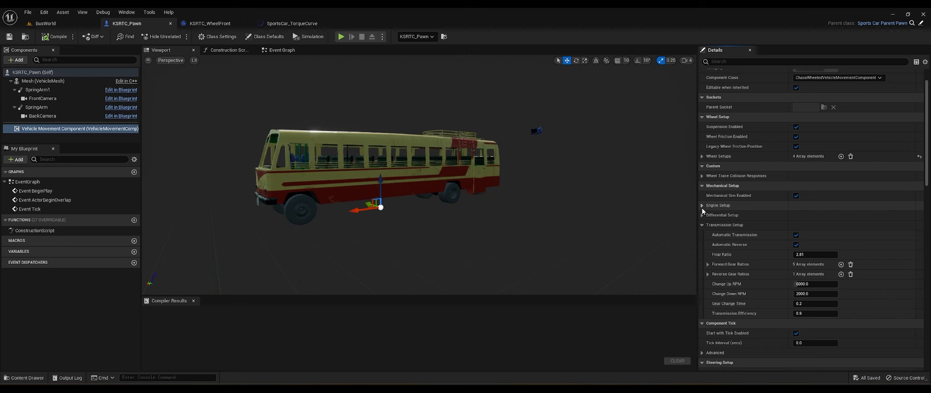